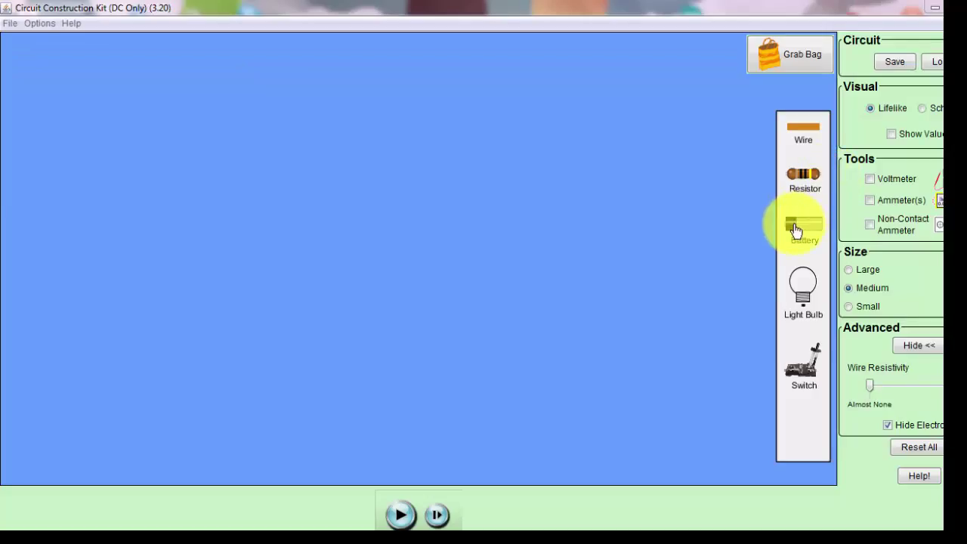
# Place a battery and two light bulbs on the workspace, the second bulb turned on its side
pyautogui.moveTo(795, 231); pyautogui.dragTo(193, 253)
pyautogui.moveTo(803, 291); pyautogui.dragTo(417, 156)
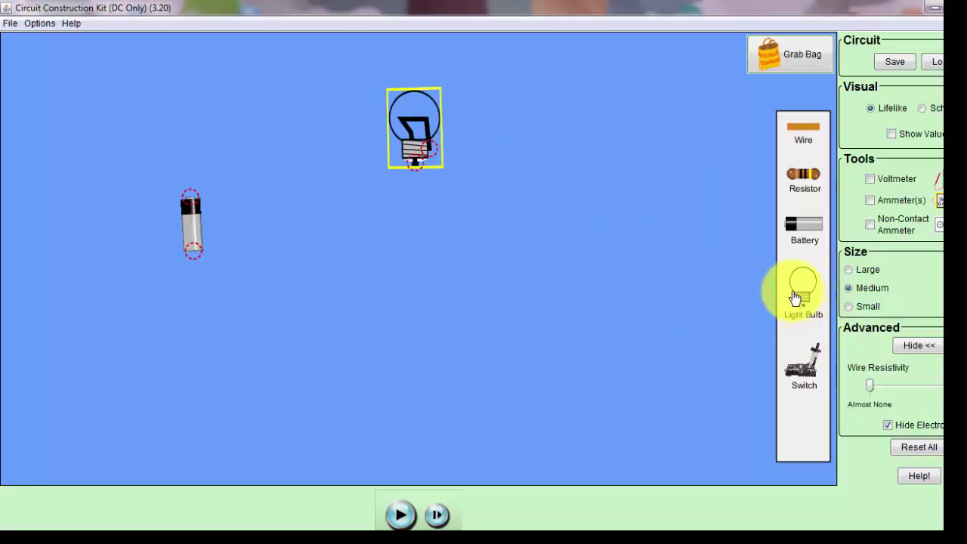
pyautogui.moveTo(788, 292); pyautogui.dragTo(535, 241)
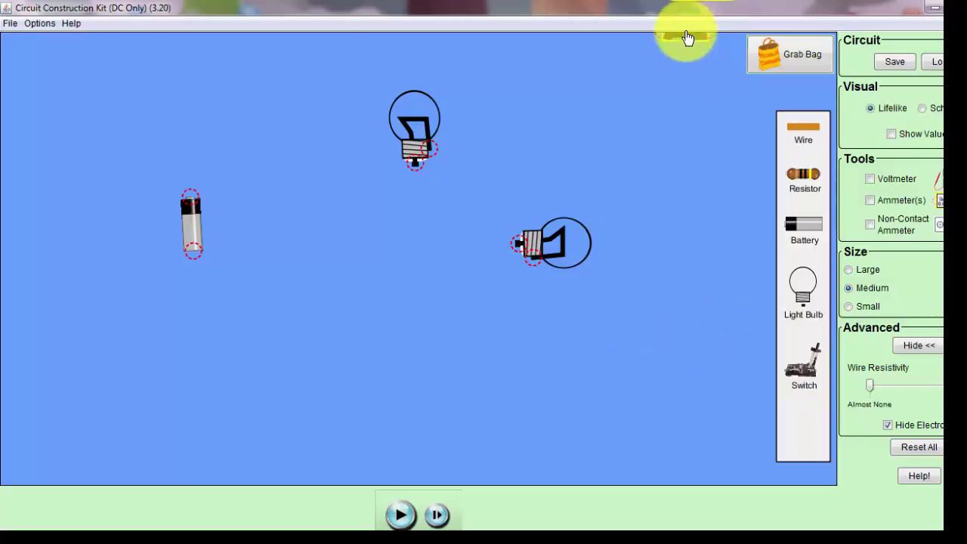
# Add a switch and wires linking switch, upper bulb and lower bulb in series, leaving two open ends
pyautogui.moveTo(803, 371); pyautogui.dragTo(301, 161)
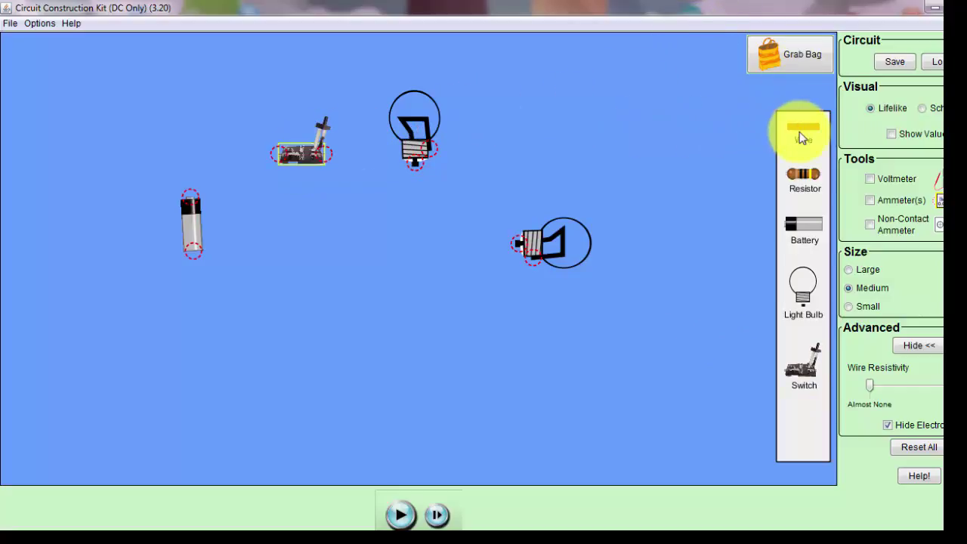
pyautogui.moveTo(802, 135); pyautogui.dragTo(492, 158)
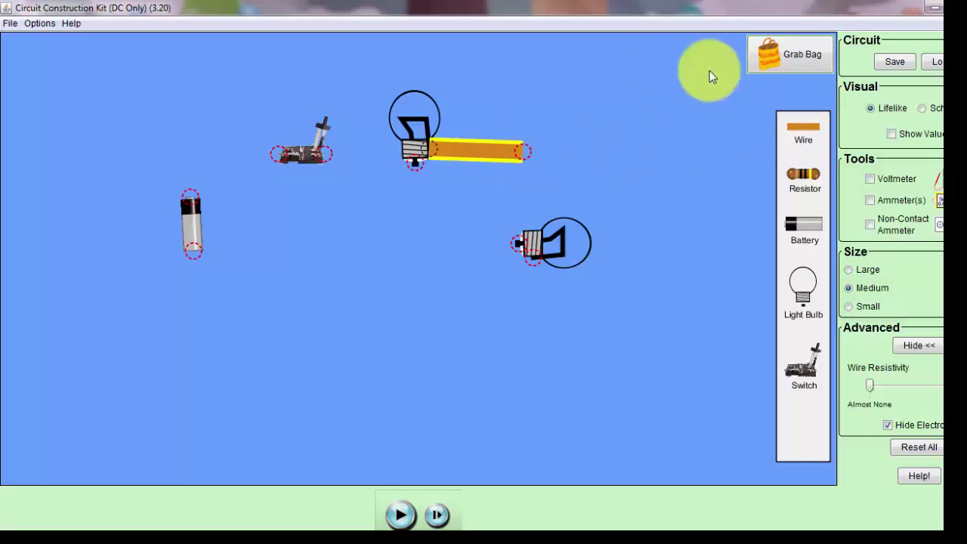
pyautogui.moveTo(799, 130); pyautogui.dragTo(529, 244)
pyautogui.moveTo(803, 147); pyautogui.dragTo(533, 339)
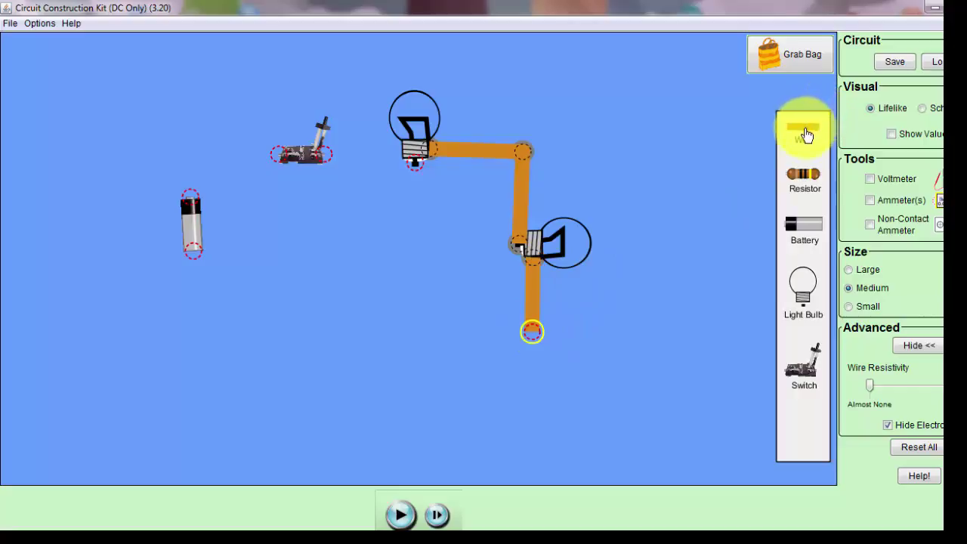
pyautogui.moveTo(803, 128); pyautogui.dragTo(384, 177)
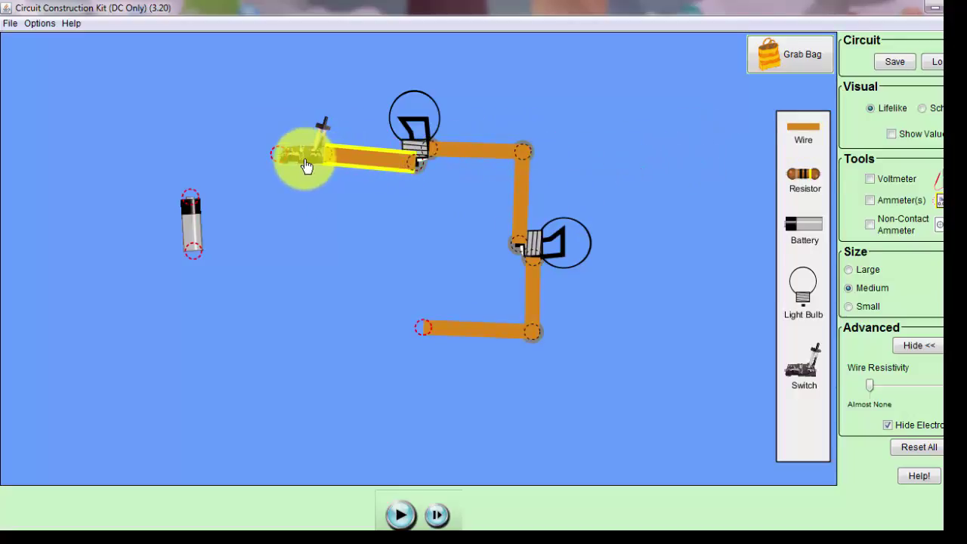
pyautogui.moveTo(307, 168); pyautogui.dragTo(305, 175)
pyautogui.moveTo(782, 119); pyautogui.dragTo(258, 163)
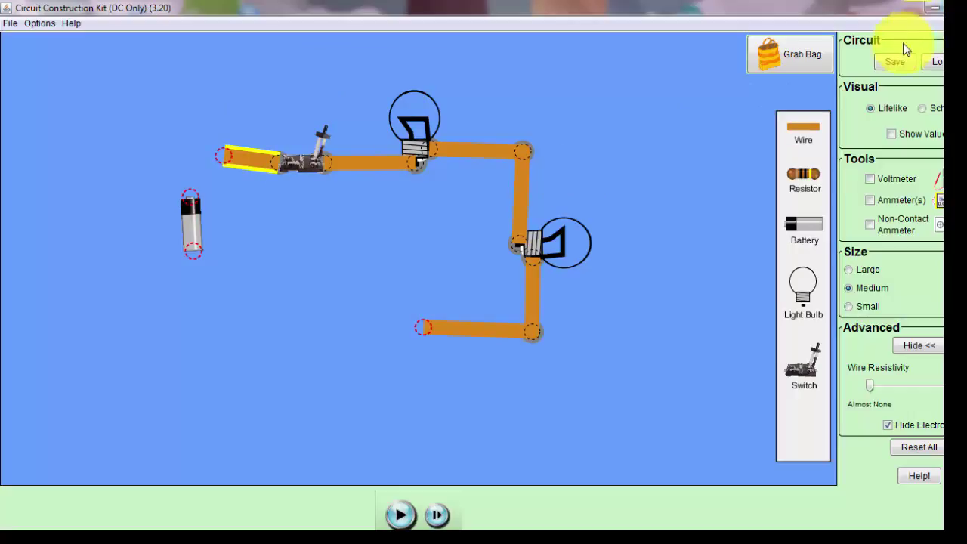
# Wire the switch to the battery's top terminal and the bottom wire to its lower terminal
pyautogui.moveTo(803, 143); pyautogui.dragTo(181, 158)
pyautogui.moveTo(199, 224); pyautogui.dragTo(223, 244)
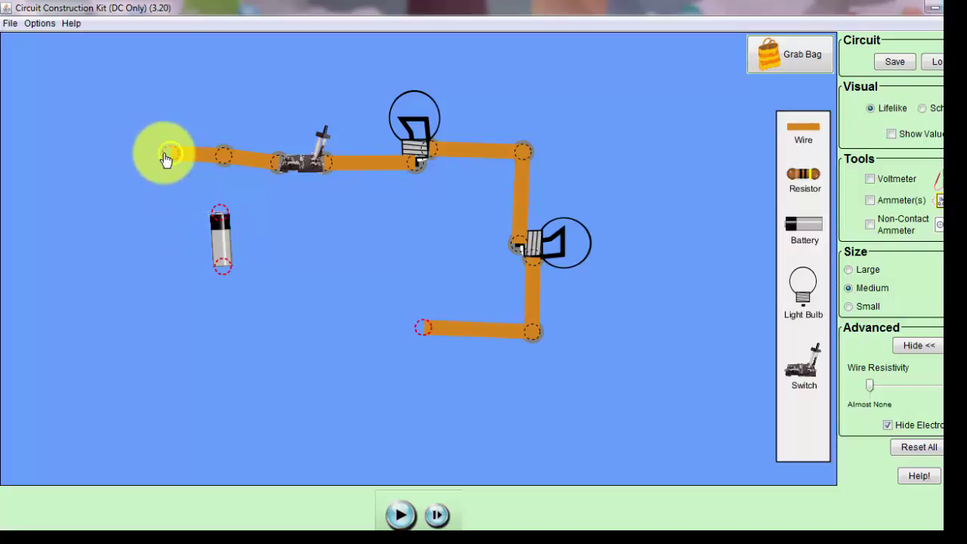
pyautogui.moveTo(165, 158); pyautogui.dragTo(199, 207)
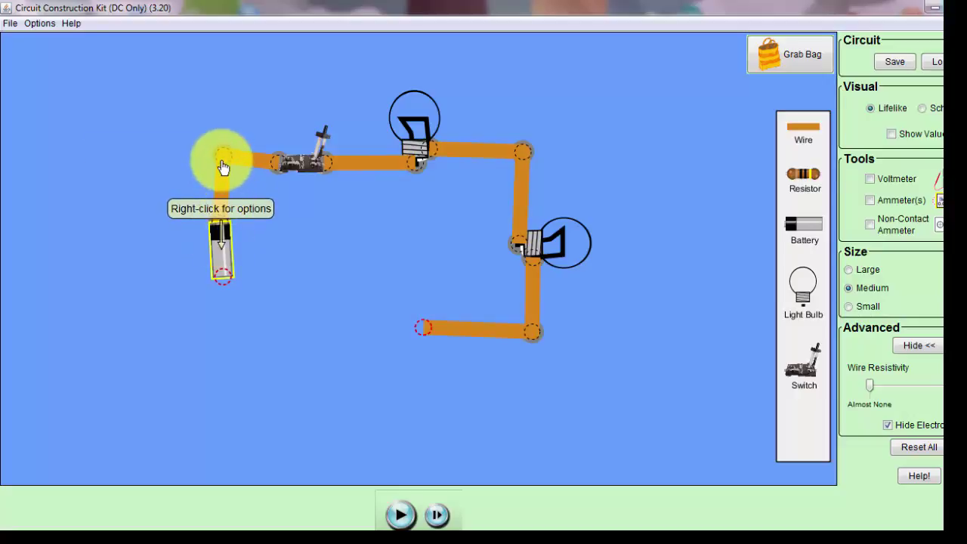
pyautogui.moveTo(223, 167); pyautogui.dragTo(217, 168)
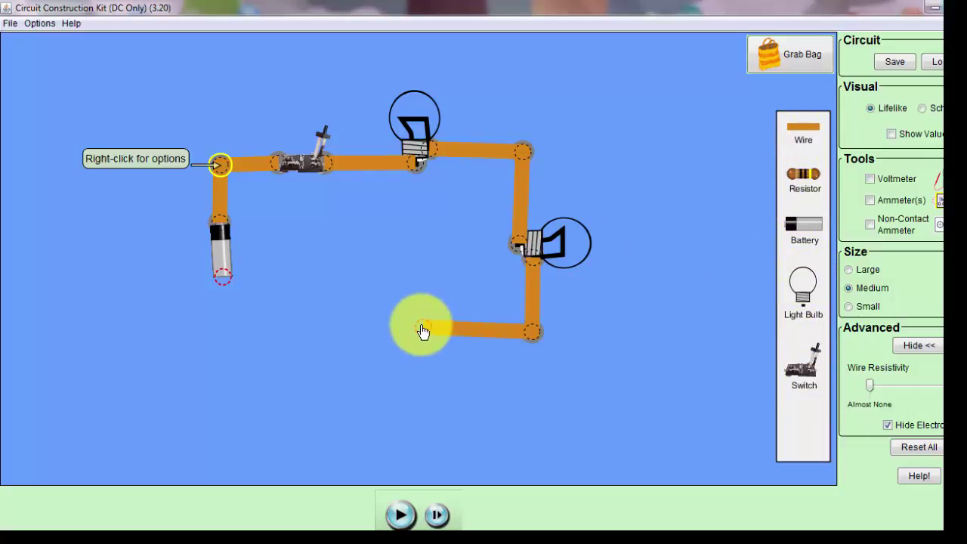
pyautogui.moveTo(423, 330); pyautogui.dragTo(232, 329)
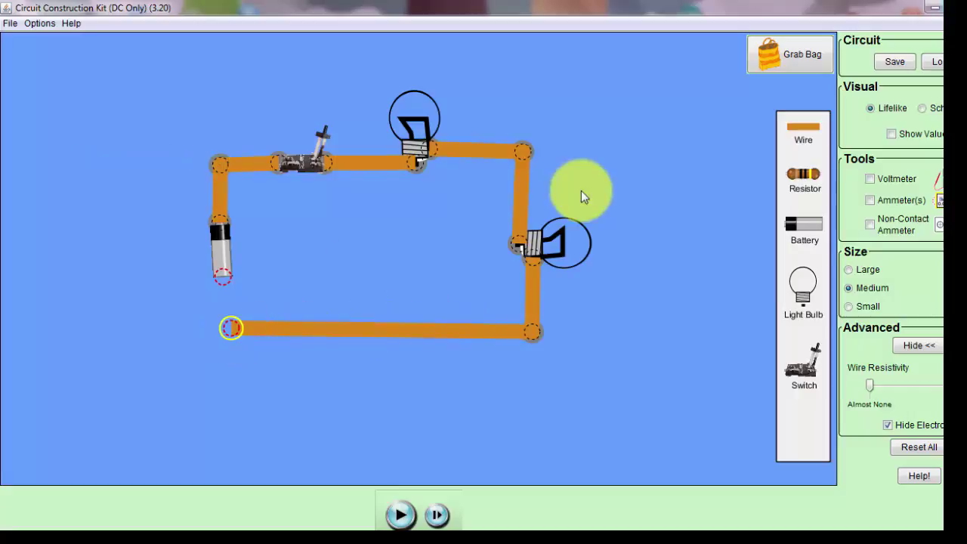
pyautogui.moveTo(805, 134); pyautogui.dragTo(228, 279)
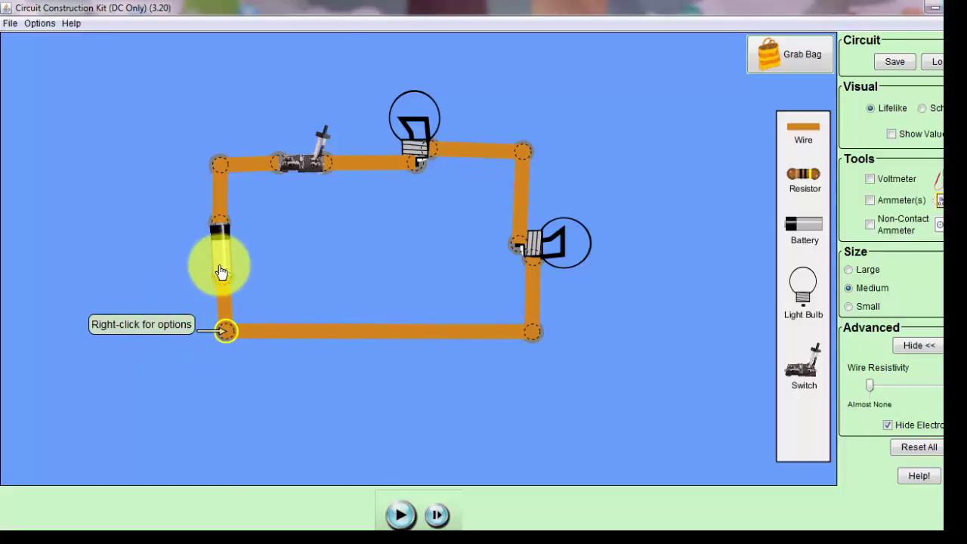
pyautogui.moveTo(217, 270); pyautogui.dragTo(222, 232)
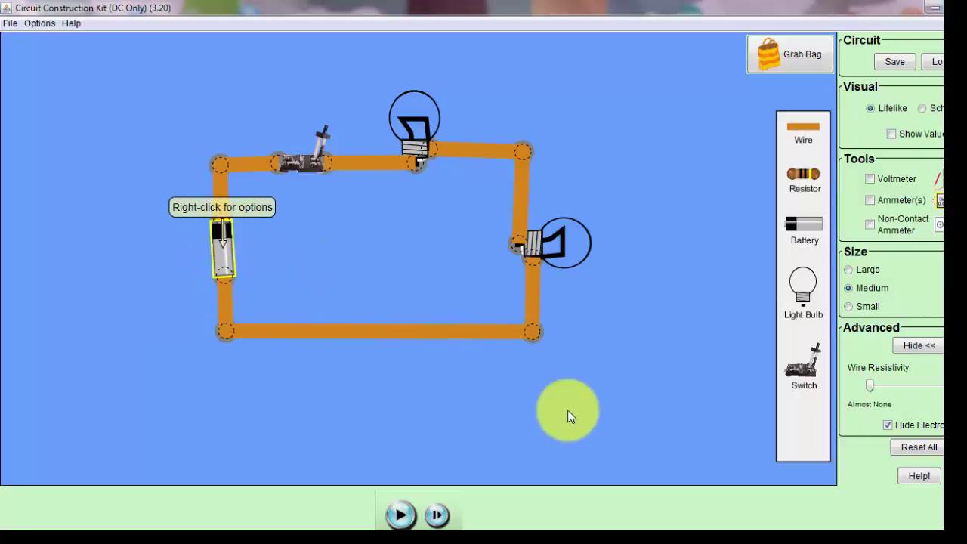
# Show the battery's value label reading 9.00 Volts and 0.00 Ohms
pyautogui.rightClick(229, 256)
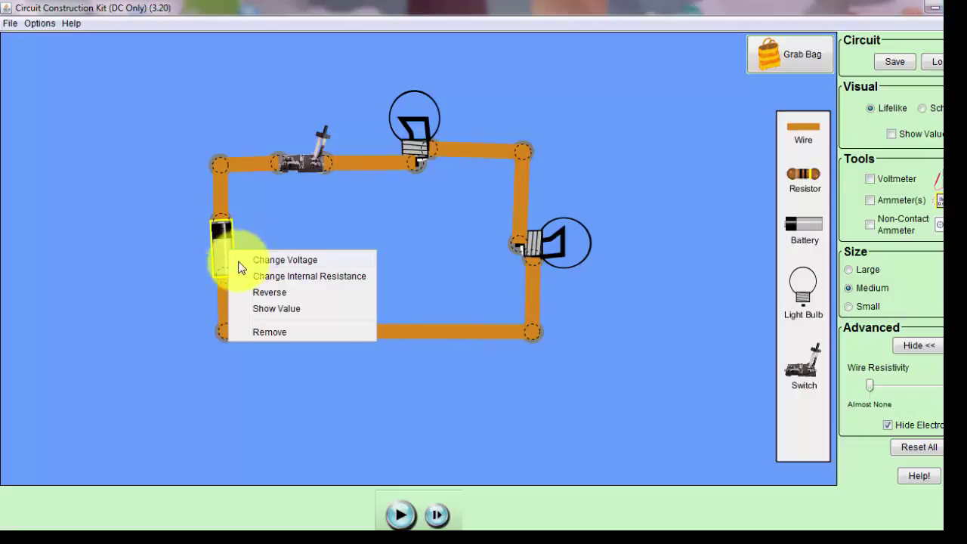
pyautogui.click(266, 308)
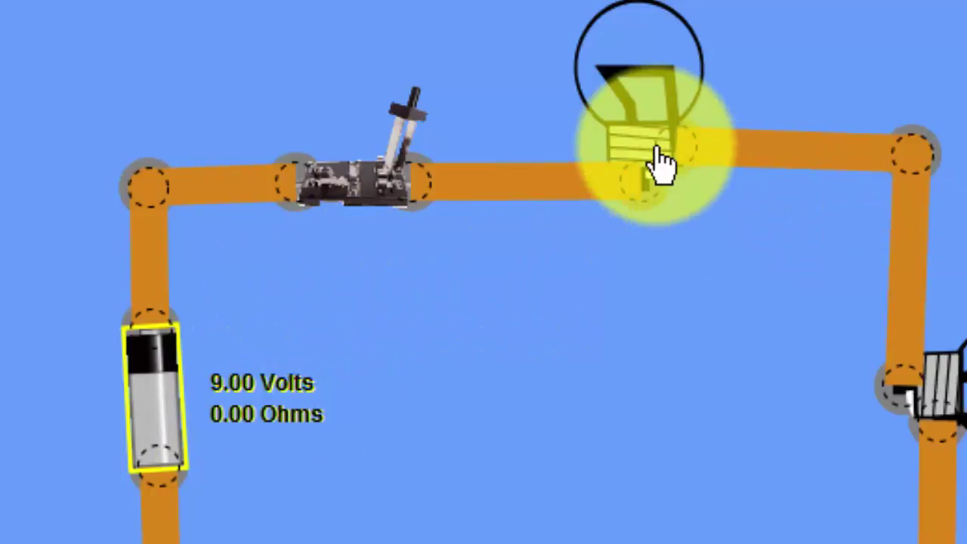
# Show the upper bulb's 10.00 Ohms label and dismiss the Windows colour-scheme prompt
pyautogui.rightClick(639, 148)
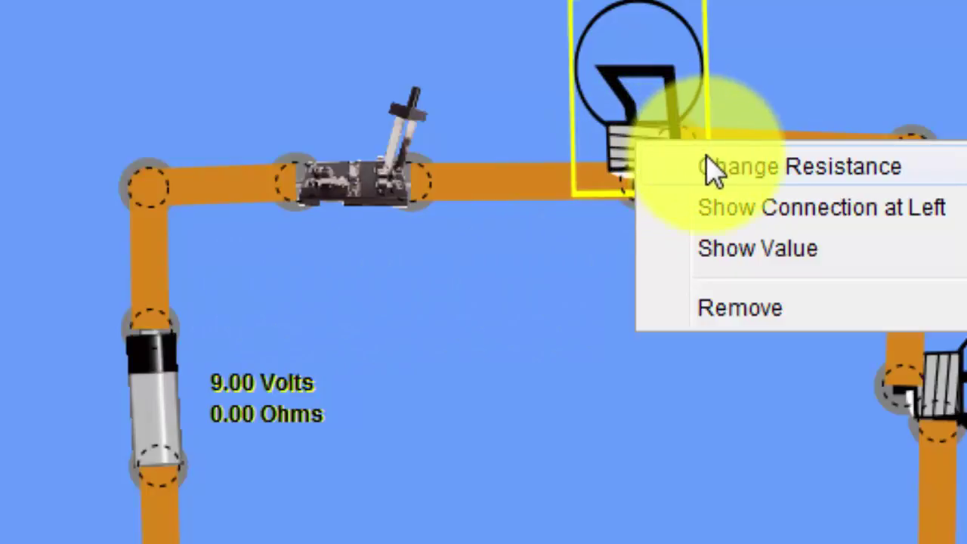
pyautogui.click(725, 254)
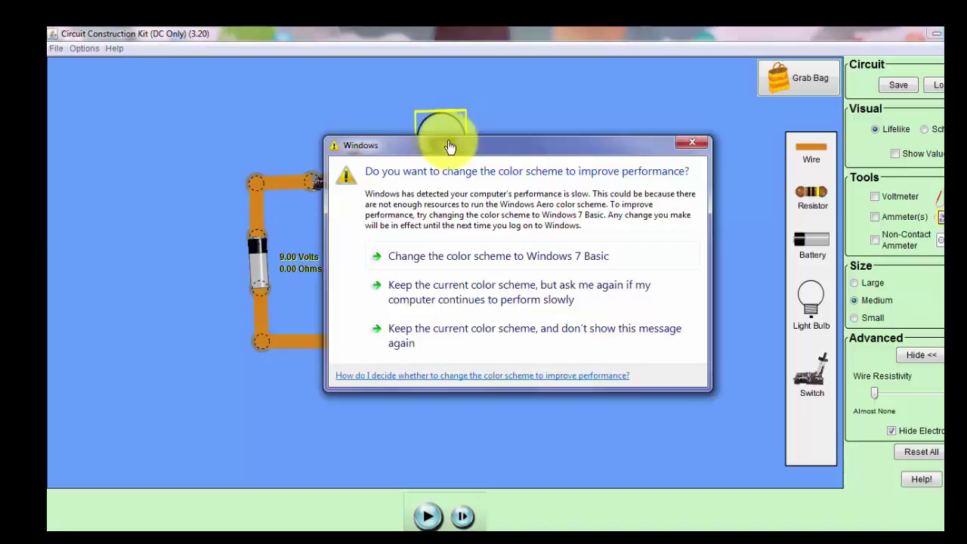
pyautogui.click(688, 144)
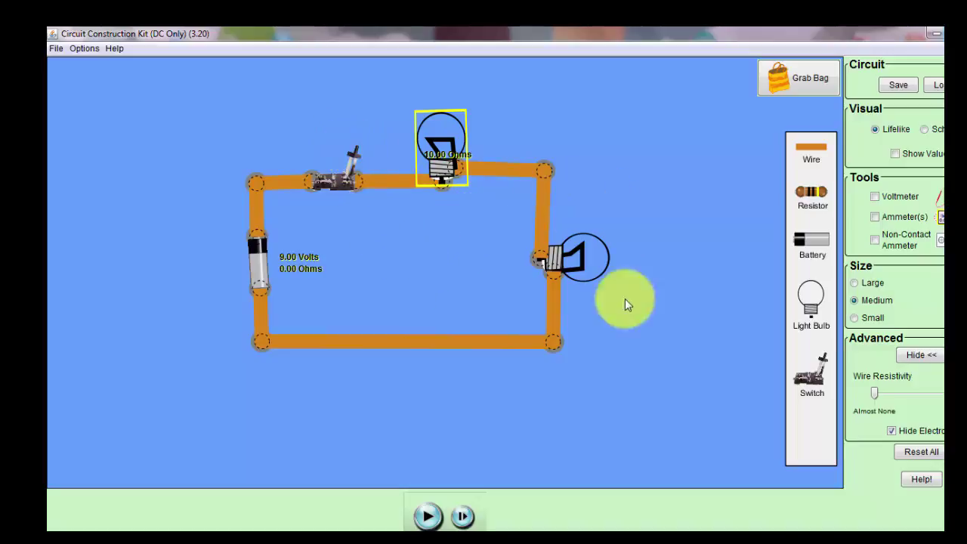
# Uncheck Hide Electrons so blue electron dots appear around the whole loop
pyautogui.click(892, 432)
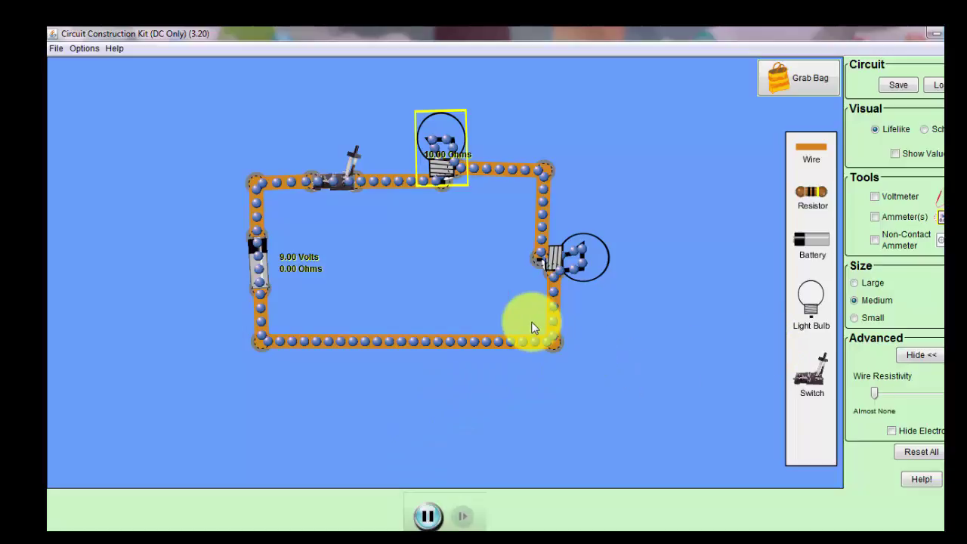
# Close the switch lever so current flows and both bulbs light
pyautogui.moveTo(331, 156); pyautogui.dragTo(307, 173)
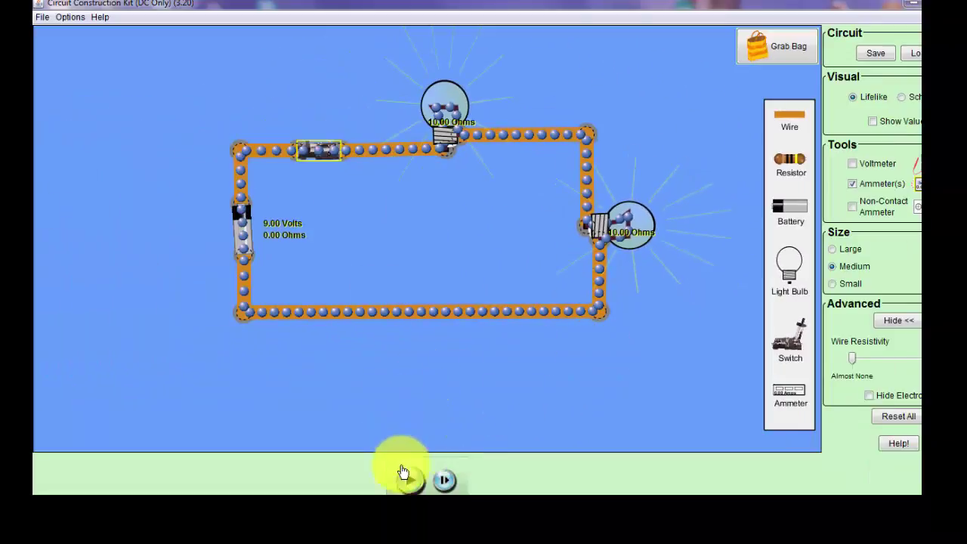
# Run the simulation for a few seconds, then pause it again
pyautogui.click(409, 481)
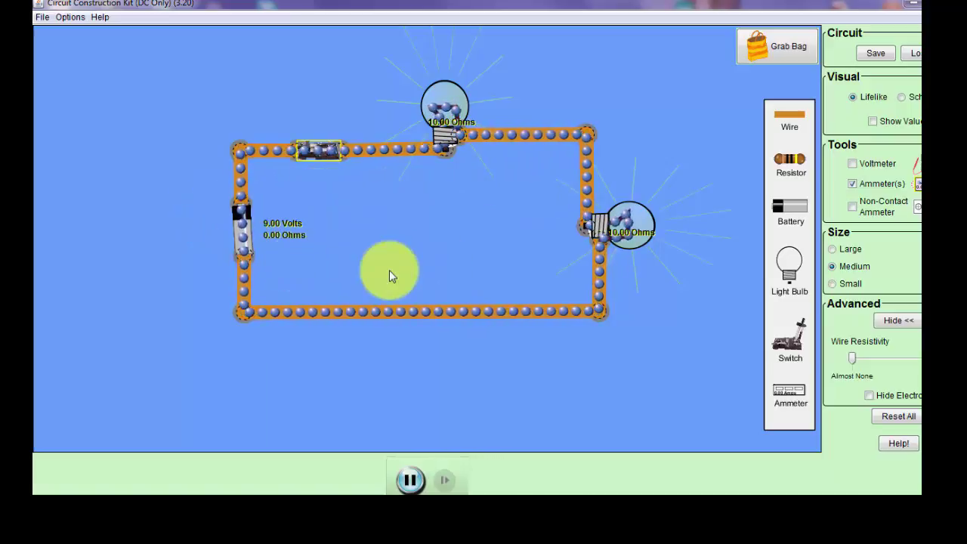
pyautogui.click(410, 481)
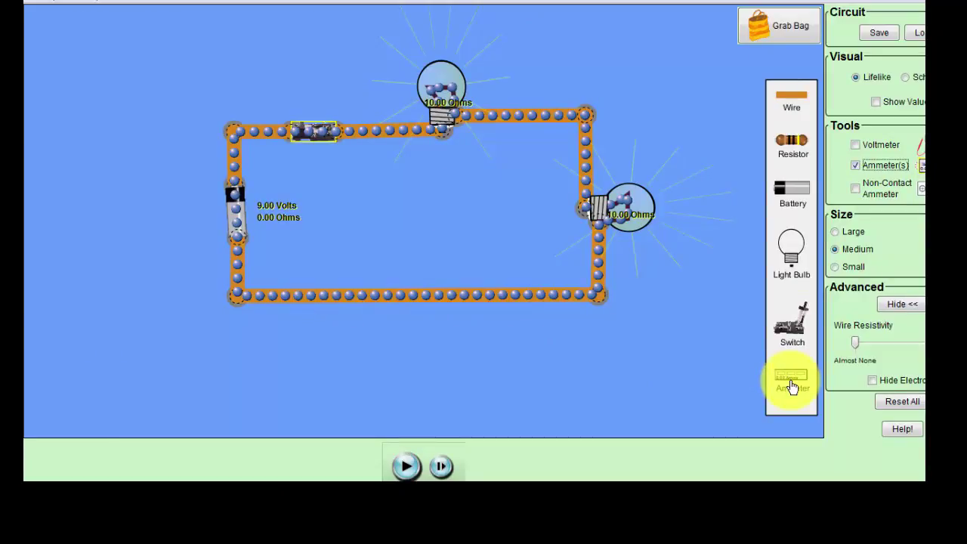
# Swap the bottom wire for an ammeter, wiring its ends to the lower-right and lower-left corners
pyautogui.moveTo(791, 382); pyautogui.dragTo(433, 354)
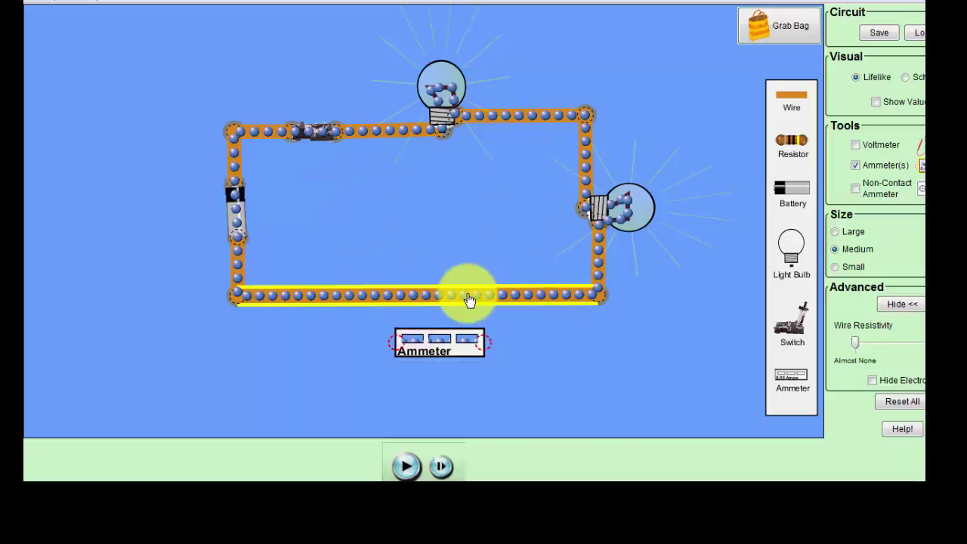
pyautogui.press('Delete')
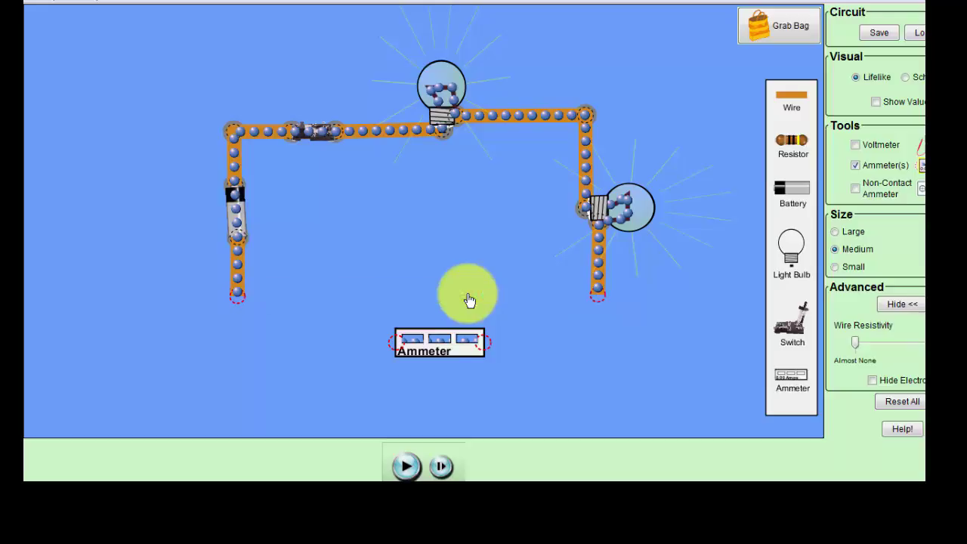
pyautogui.moveTo(443, 350); pyautogui.dragTo(441, 321)
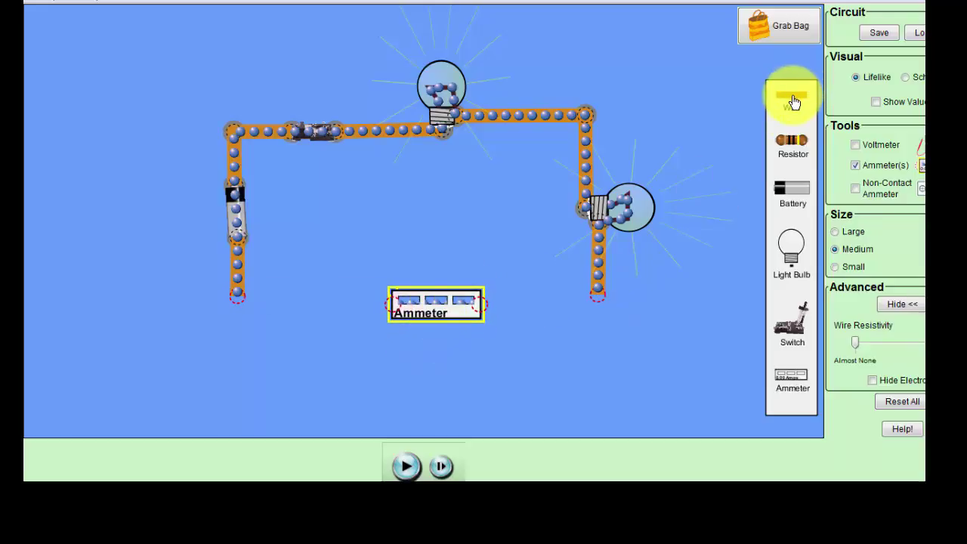
pyautogui.moveTo(794, 102); pyautogui.dragTo(484, 301)
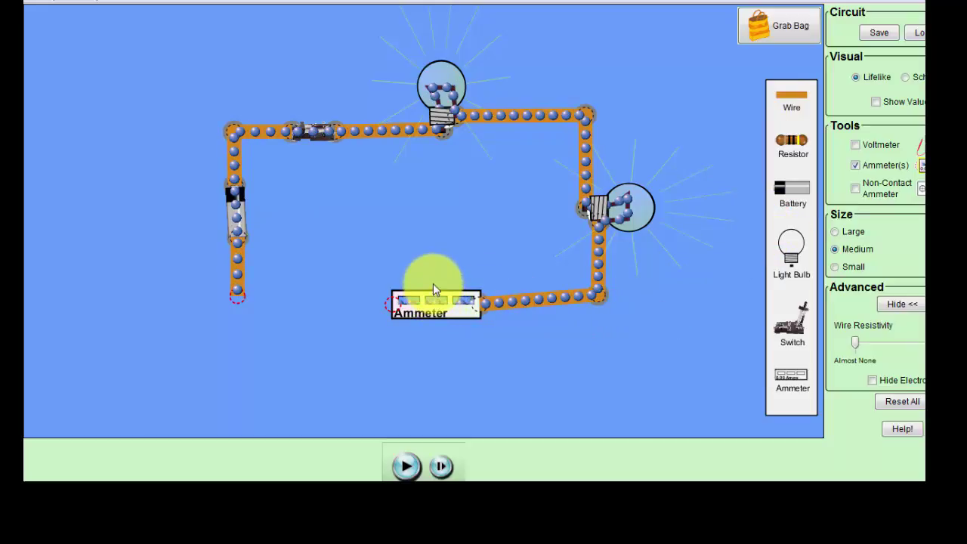
pyautogui.moveTo(435, 295); pyautogui.dragTo(432, 284)
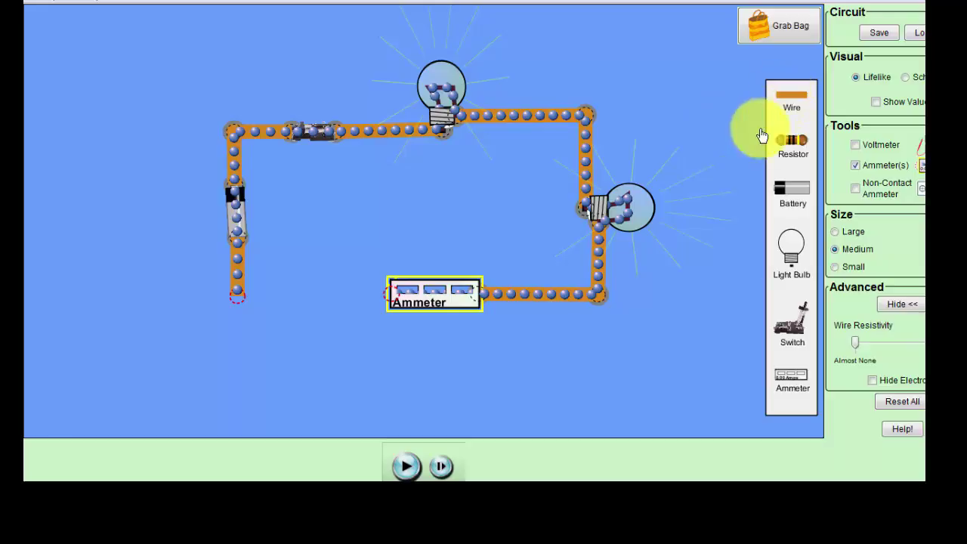
pyautogui.moveTo(792, 98); pyautogui.dragTo(245, 298)
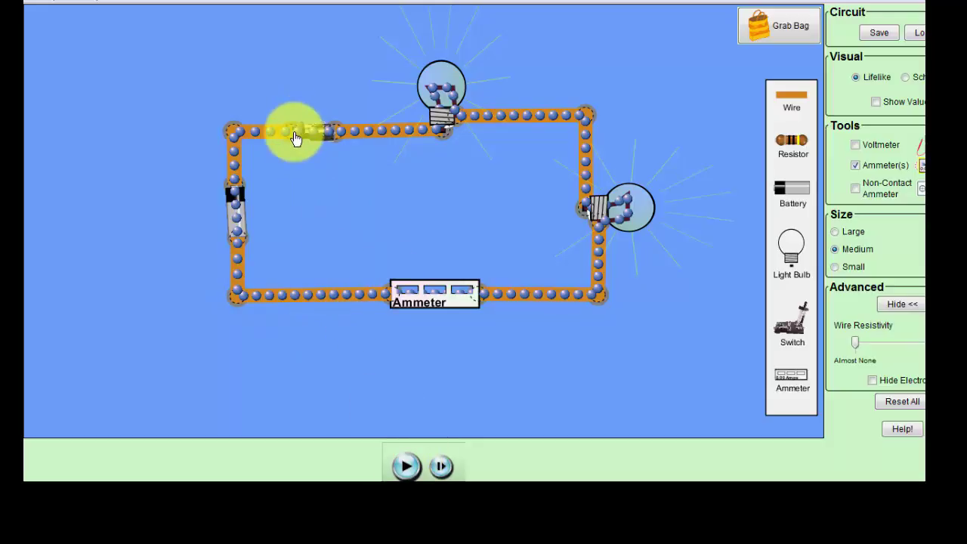
# Open the top-wire switch, then close it so the ammeter reads 0.45 Amps
pyautogui.moveTo(295, 127); pyautogui.dragTo(280, 154)
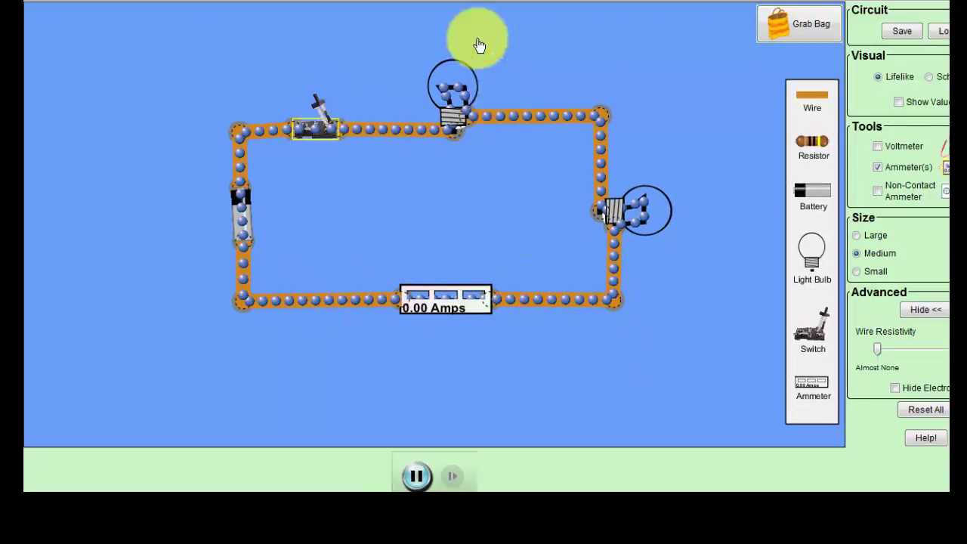
pyautogui.click(311, 115)
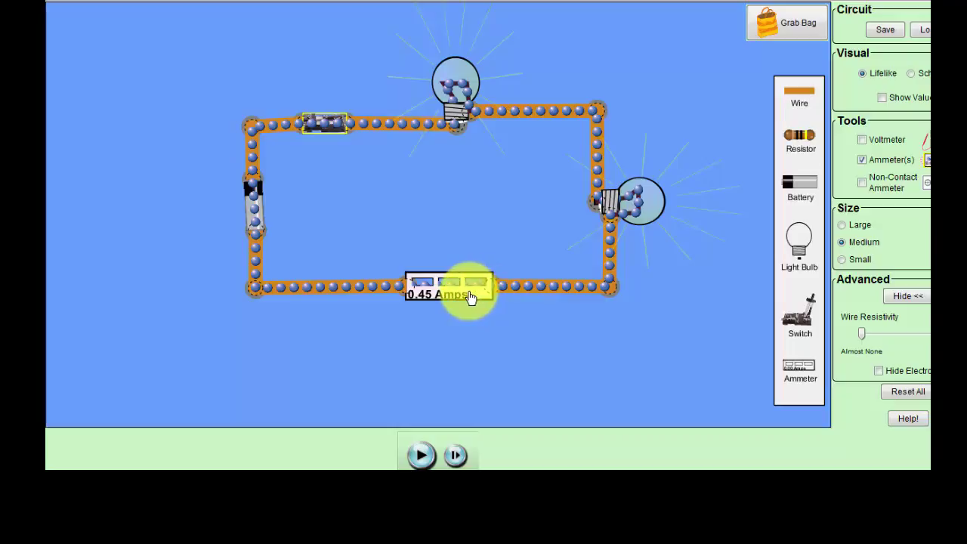
# Adjust the bottom ammeter and place a second ammeter beside the top bulb
pyautogui.moveTo(470, 297); pyautogui.dragTo(467, 301)
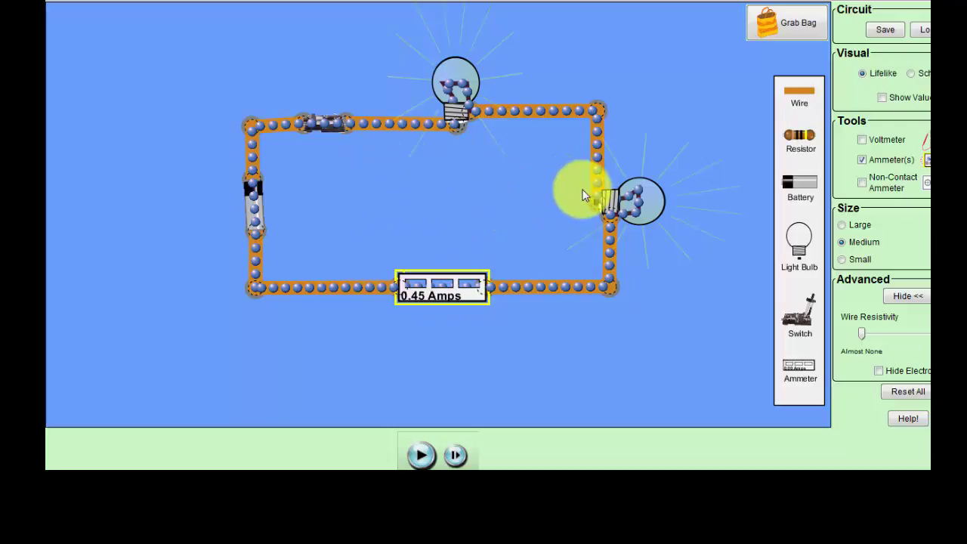
pyautogui.moveTo(794, 362); pyautogui.dragTo(694, 77)
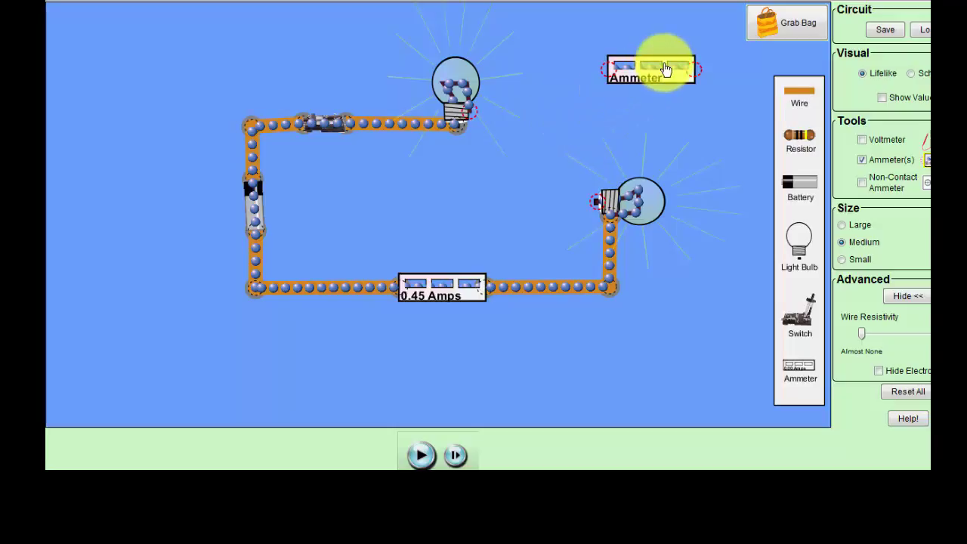
pyautogui.moveTo(665, 71); pyautogui.dragTo(582, 111)
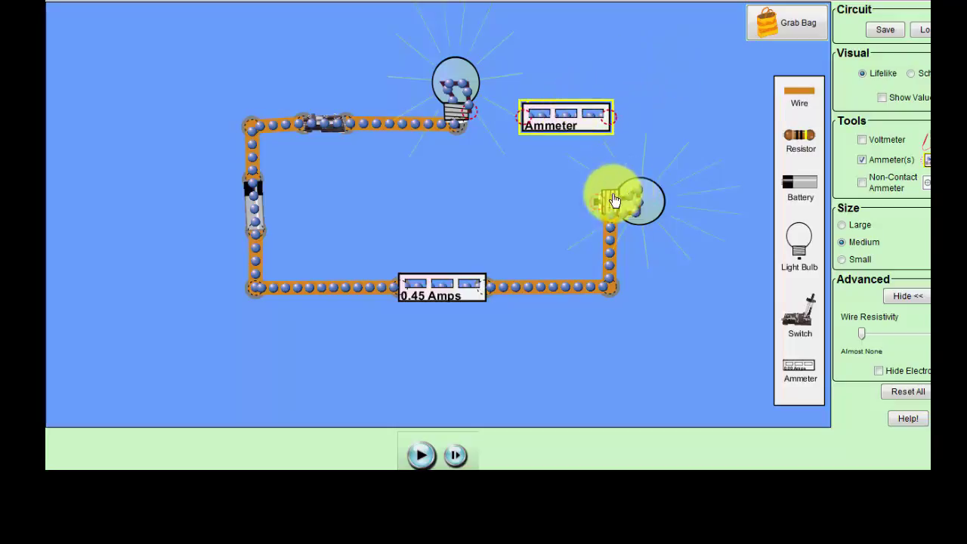
# Rotate the right bulb and wire it and the top bulb to the new ammeter
pyautogui.moveTo(609, 286); pyautogui.dragTo(625, 282)
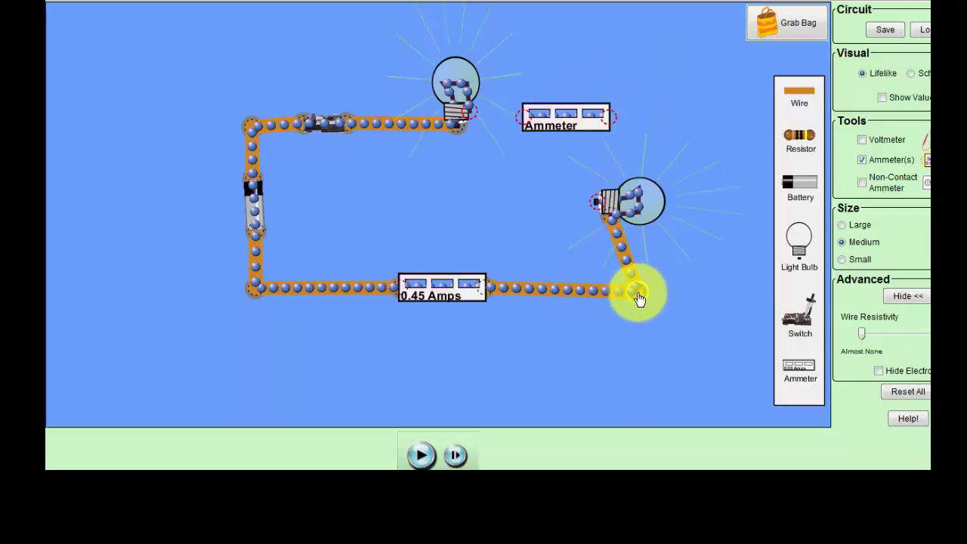
pyautogui.moveTo(609, 201); pyautogui.dragTo(664, 191)
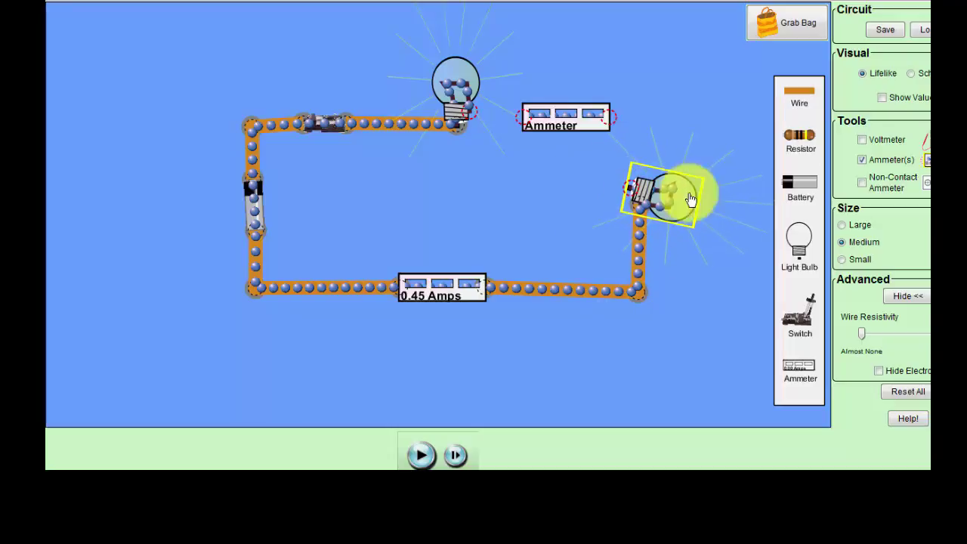
pyautogui.moveTo(700, 197); pyautogui.dragTo(699, 186)
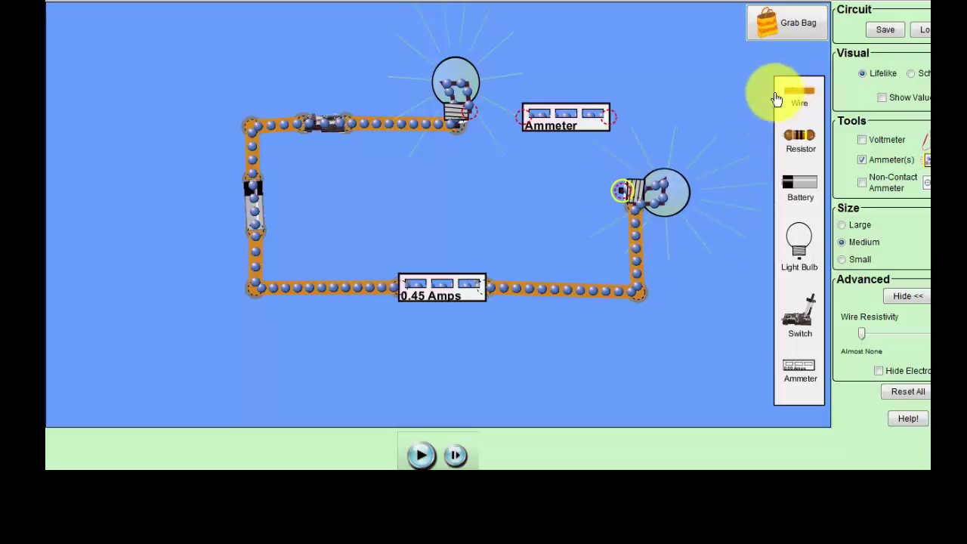
pyautogui.moveTo(752, 103); pyautogui.dragTo(638, 184)
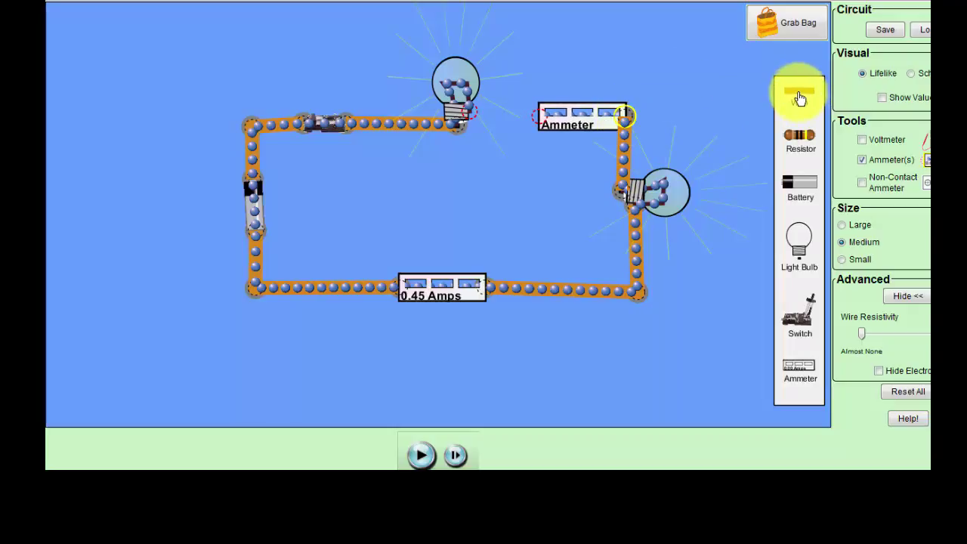
pyautogui.moveTo(800, 99); pyautogui.dragTo(494, 92)
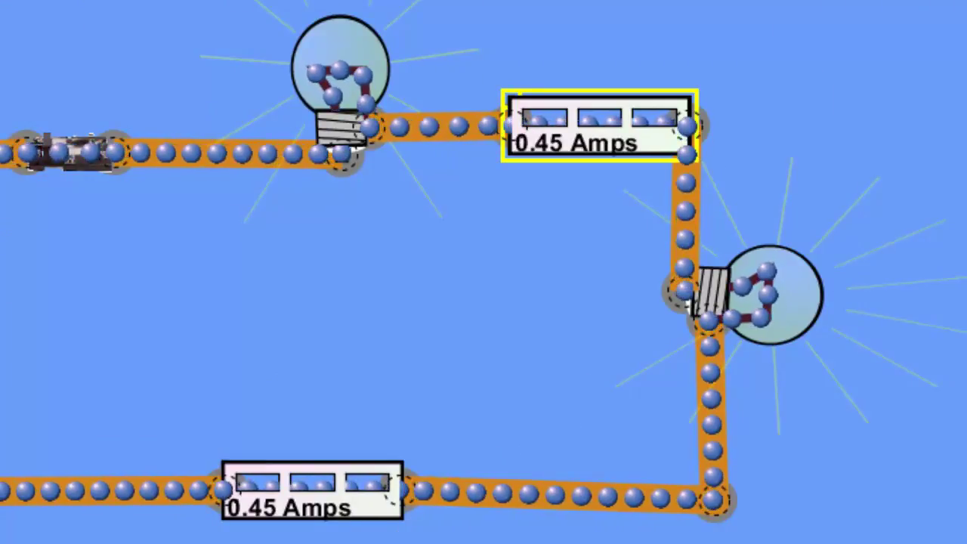
# Deselect the new top ammeter so it shows its 0.45 A reading
pyautogui.click(577, 235)
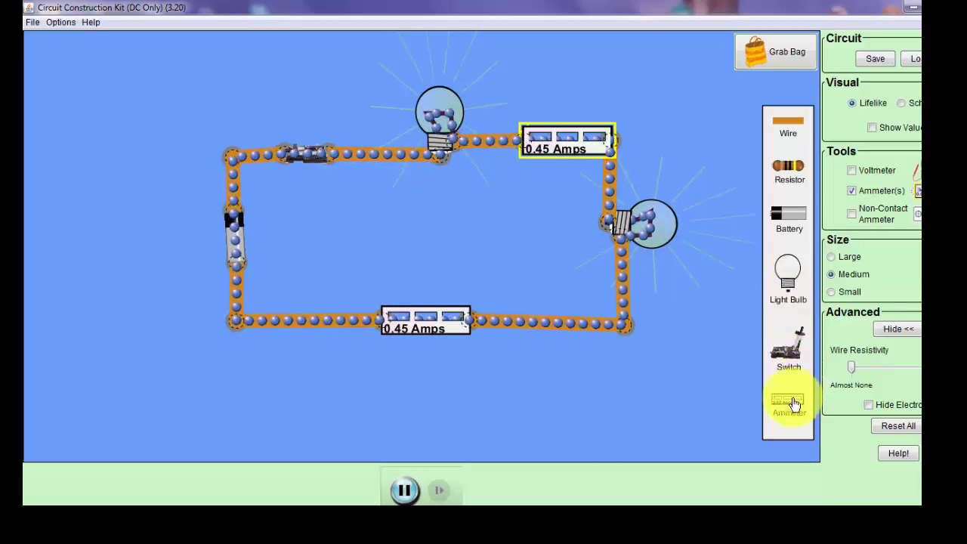
# Fit a third ammeter into the top-left wire gap between the battery and upper bulb
pyautogui.moveTo(793, 406); pyautogui.dragTo(337, 209)
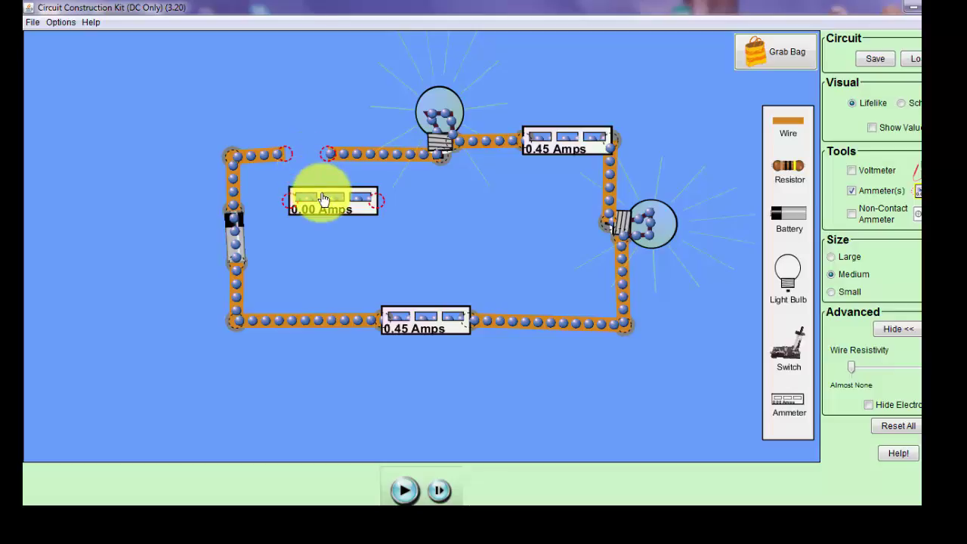
pyautogui.moveTo(323, 199); pyautogui.dragTo(341, 166)
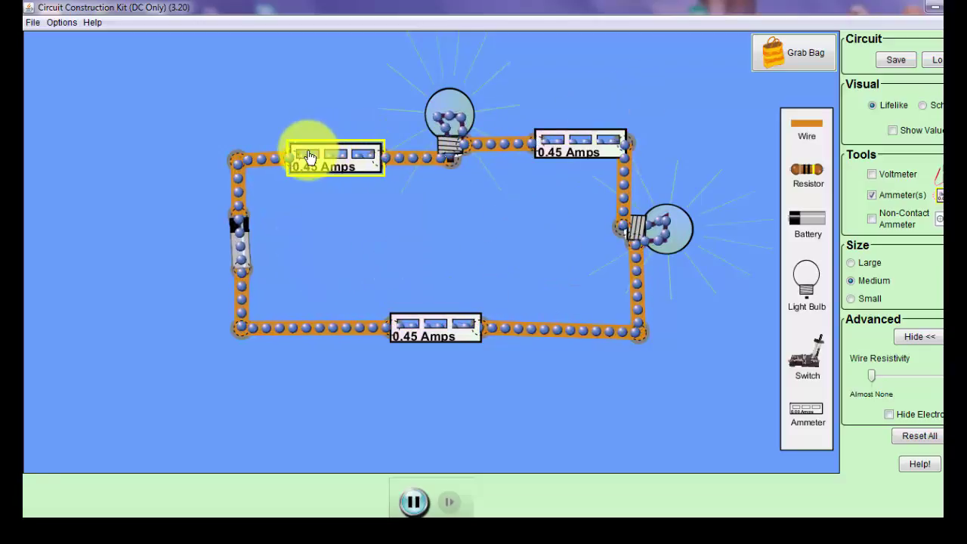
pyautogui.click(245, 242)
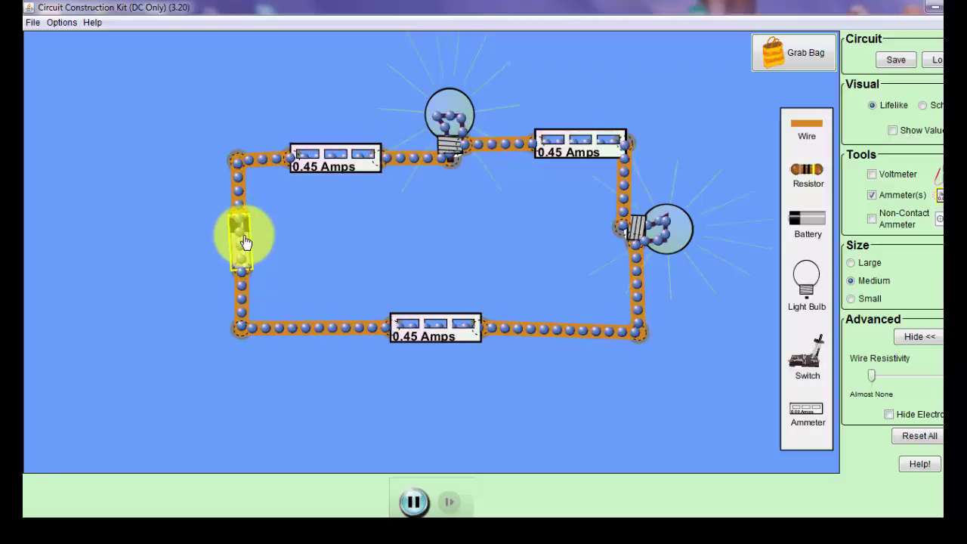